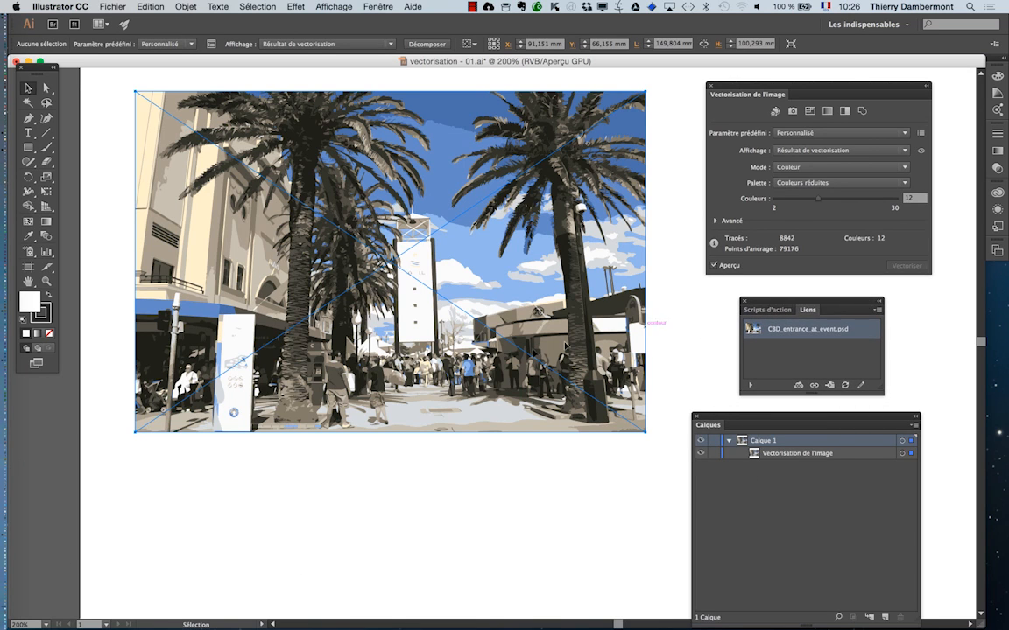
Extend the artboard downward from its lower edge to a height of about 422 mm, keeping its width.
left_click(514, 361, "alt+super")
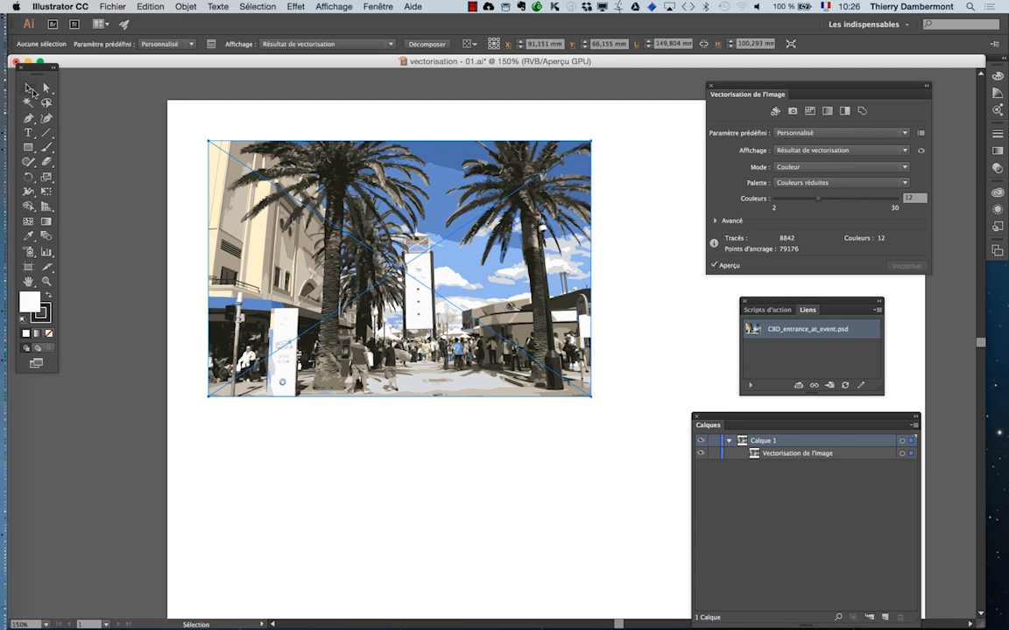
scroll(151, 158, "down", 3)
scroll(151, 158, "right", 3)
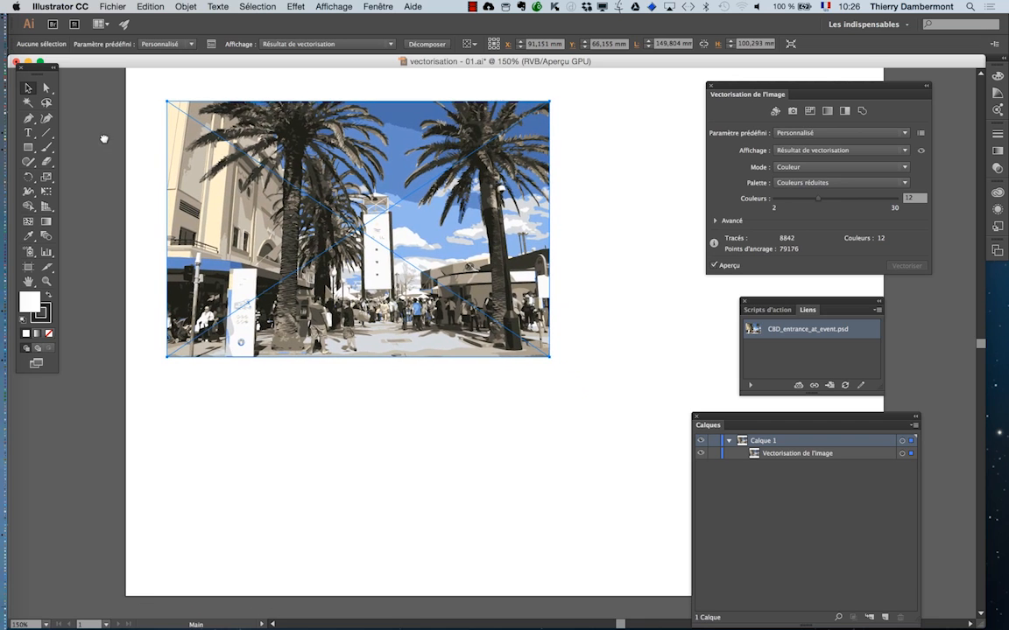
scroll(312, 277, "down", 2)
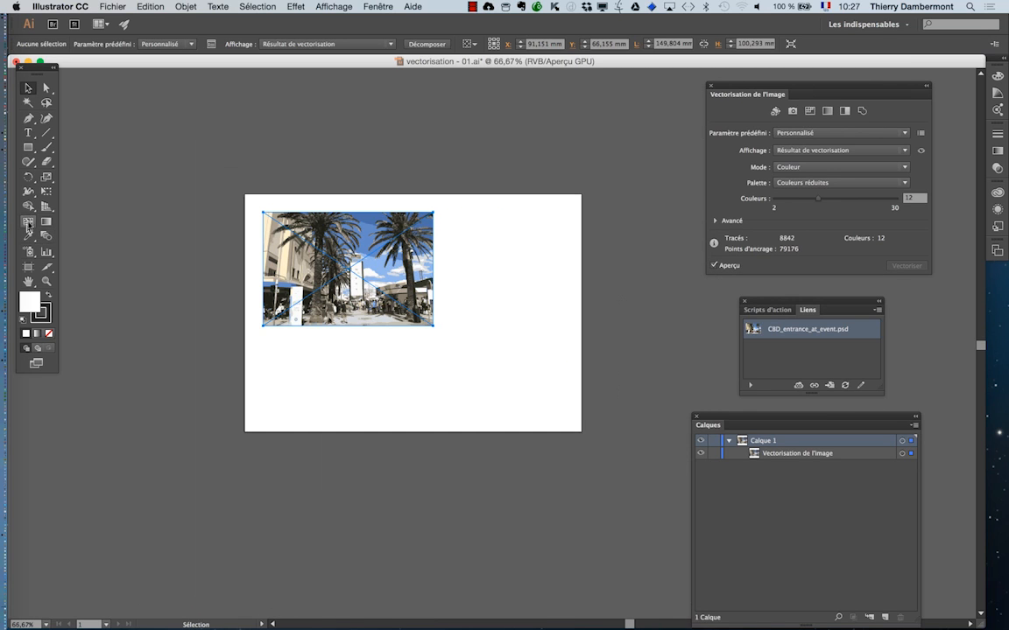
left_click(29, 267)
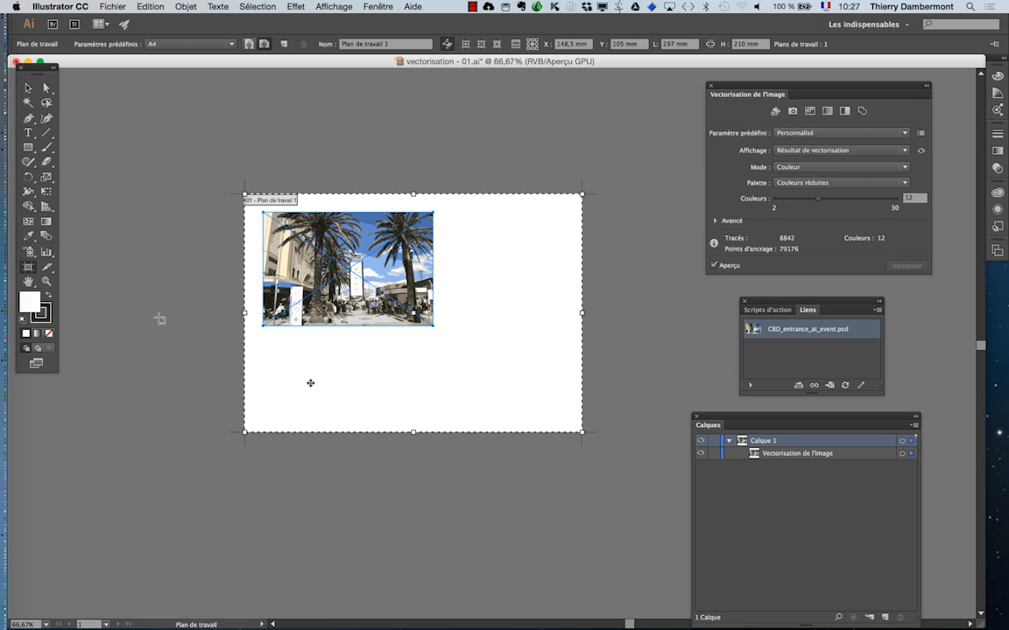
scroll(371, 342, "down", 3)
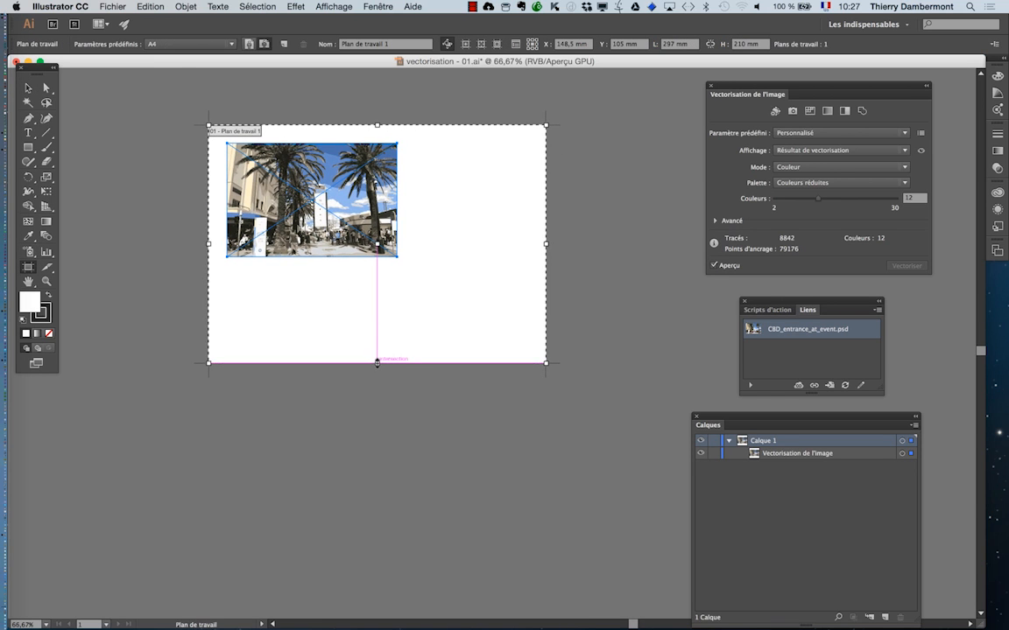
left_click_drag(378, 362, 387, 604)
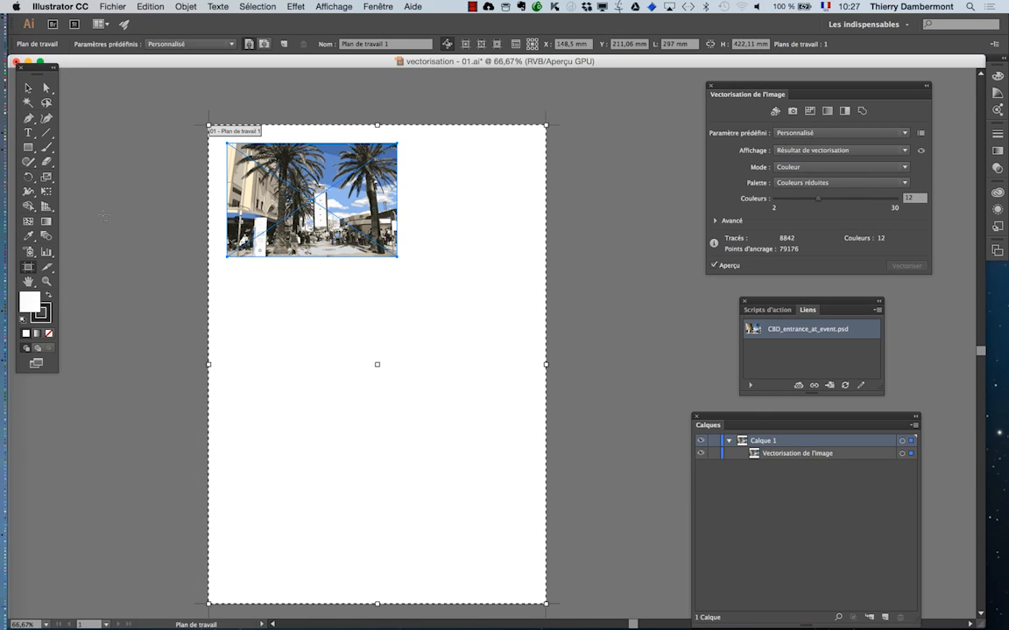
left_click(27, 88)
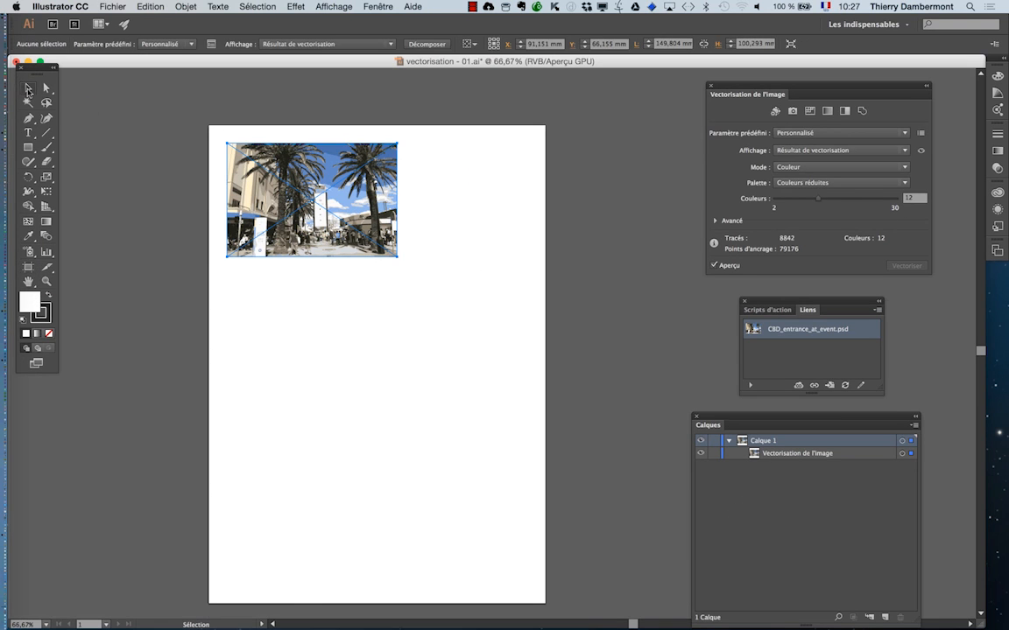
Duplicate the traced image straight down, about 114 mm below the original, aligned with its left edge.
left_click(285, 286)
left_click(278, 238)
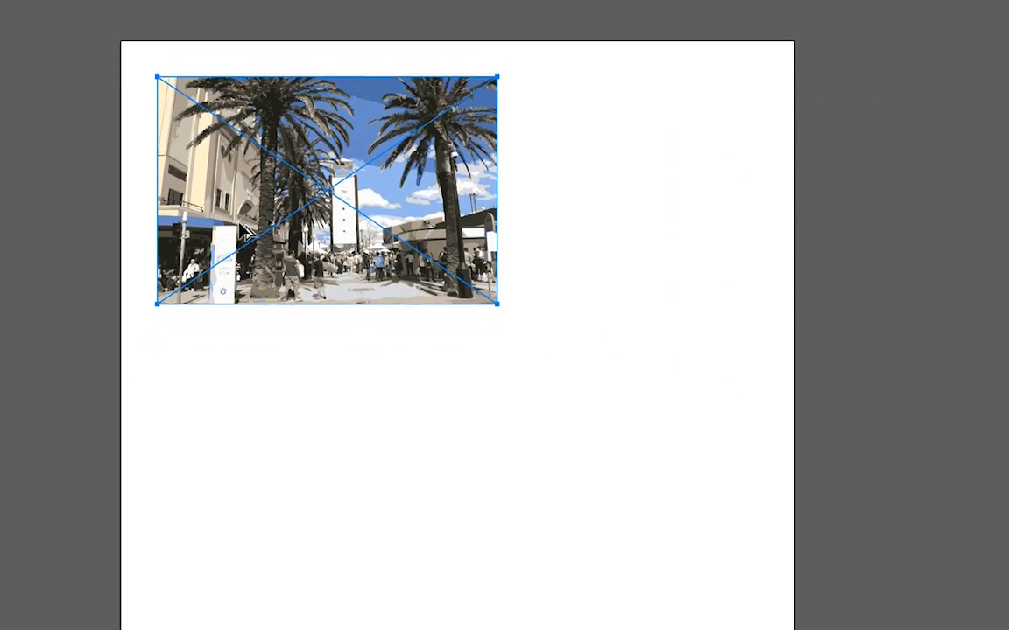
left_click_drag(248, 204, 226, 440)
left_click_drag(238, 282, 237, 304)
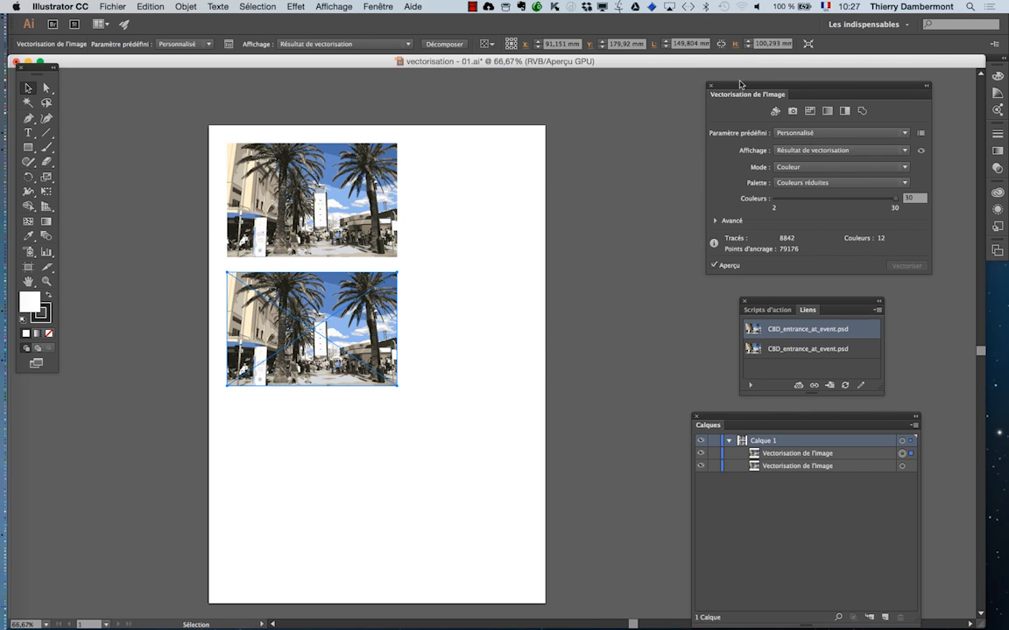
Place the image tracing settings beside the pictures and limit the lower copy's tracing to 4 colours.
left_click_drag(739, 84, 505, 181)
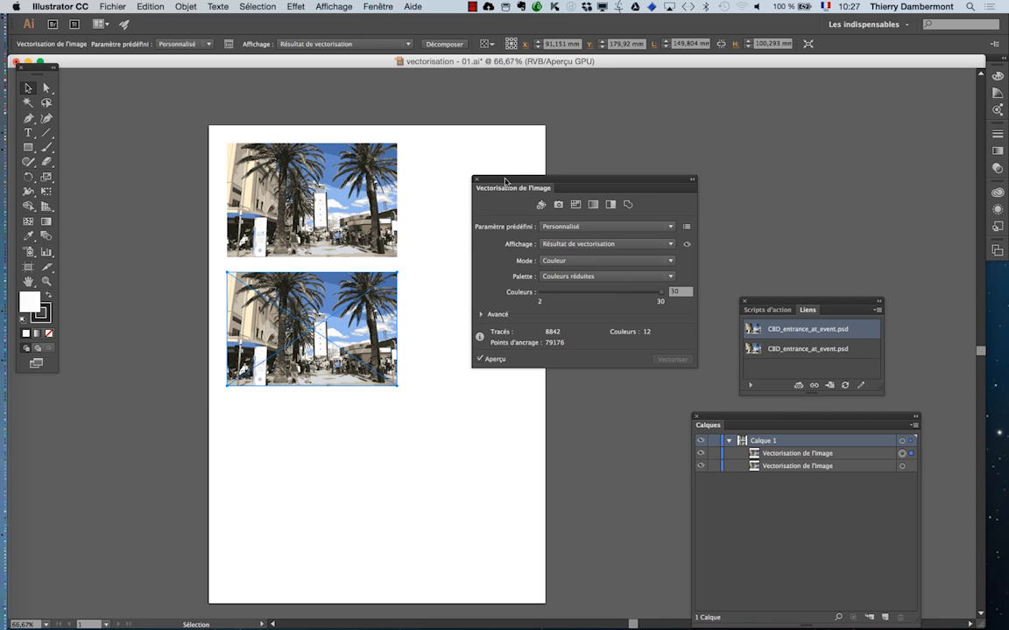
left_click_drag(505, 181, 481, 172)
key("super+alt")
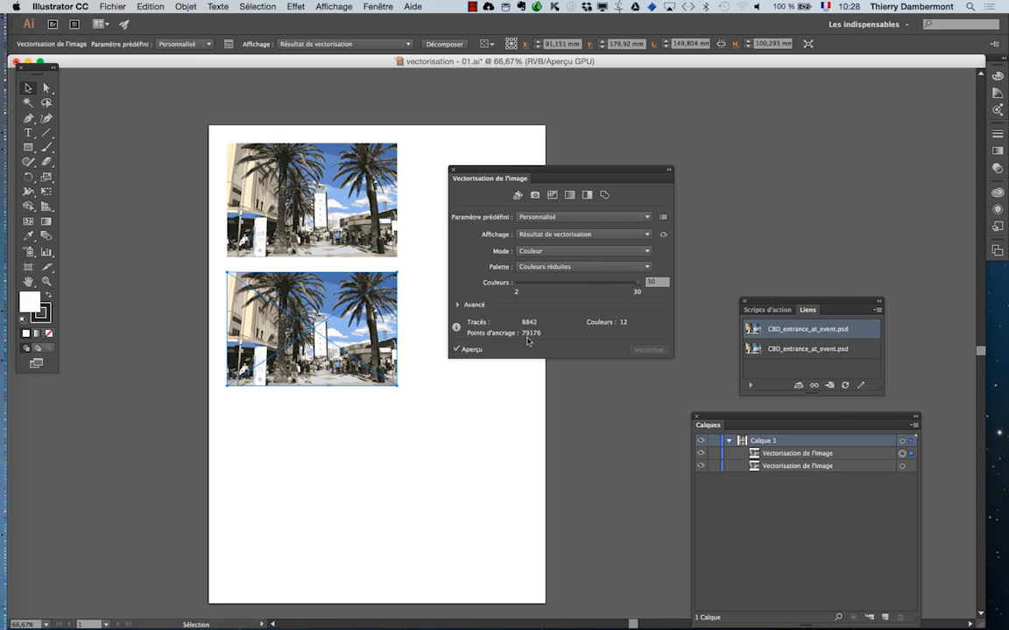
left_click(338, 254)
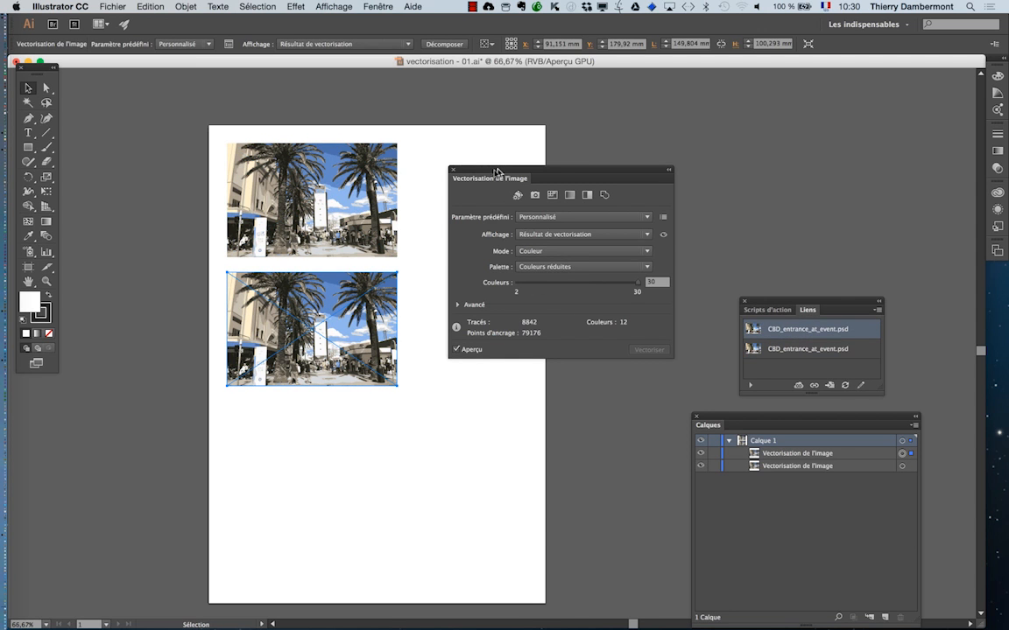
left_click_drag(501, 172, 473, 191)
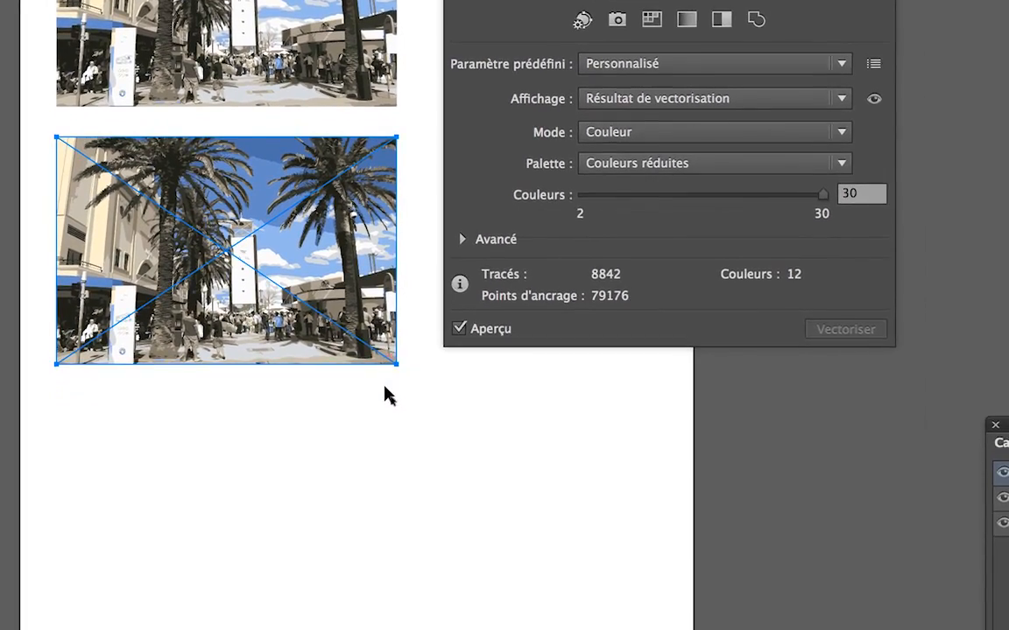
left_click(415, 494)
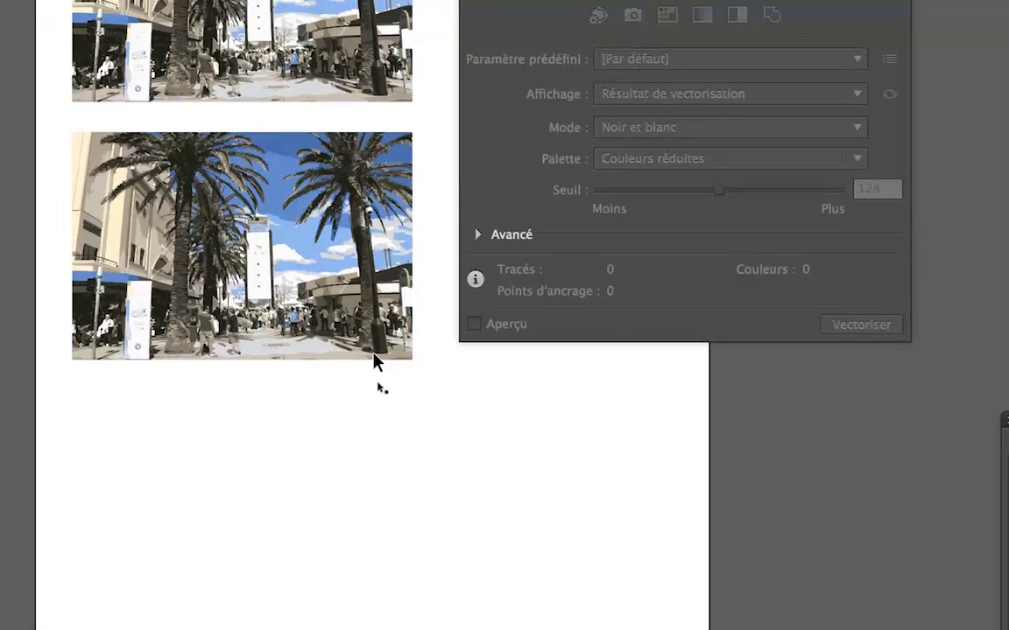
left_click(374, 352)
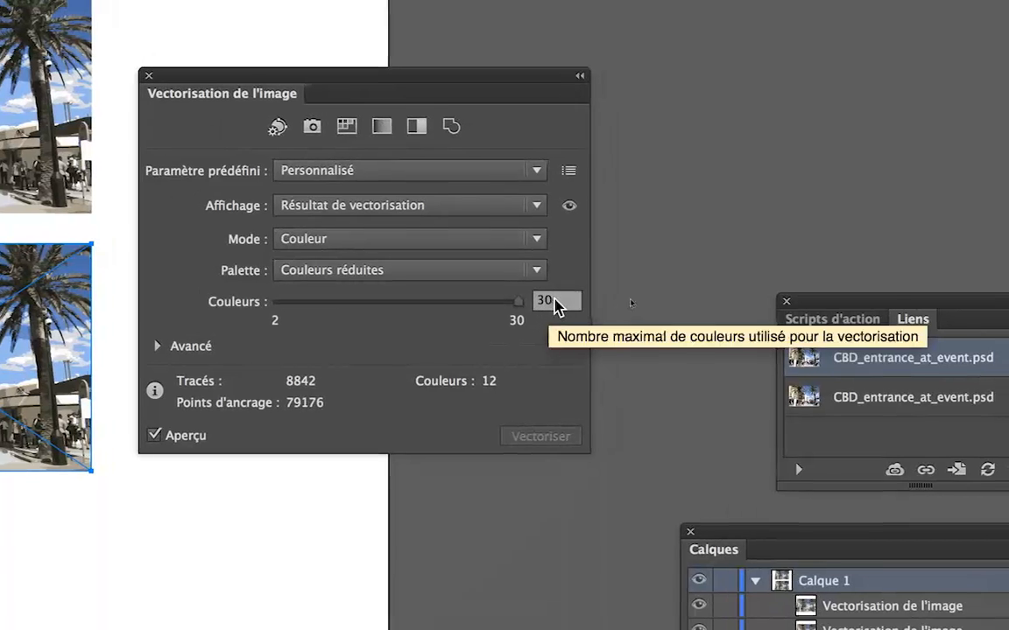
left_click(551, 300)
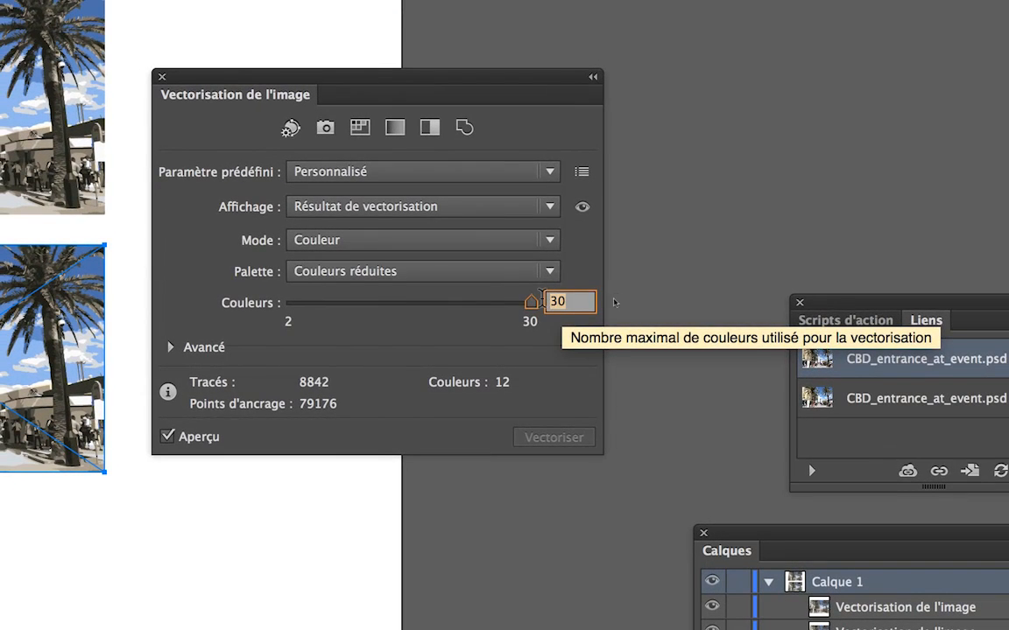
type("4")
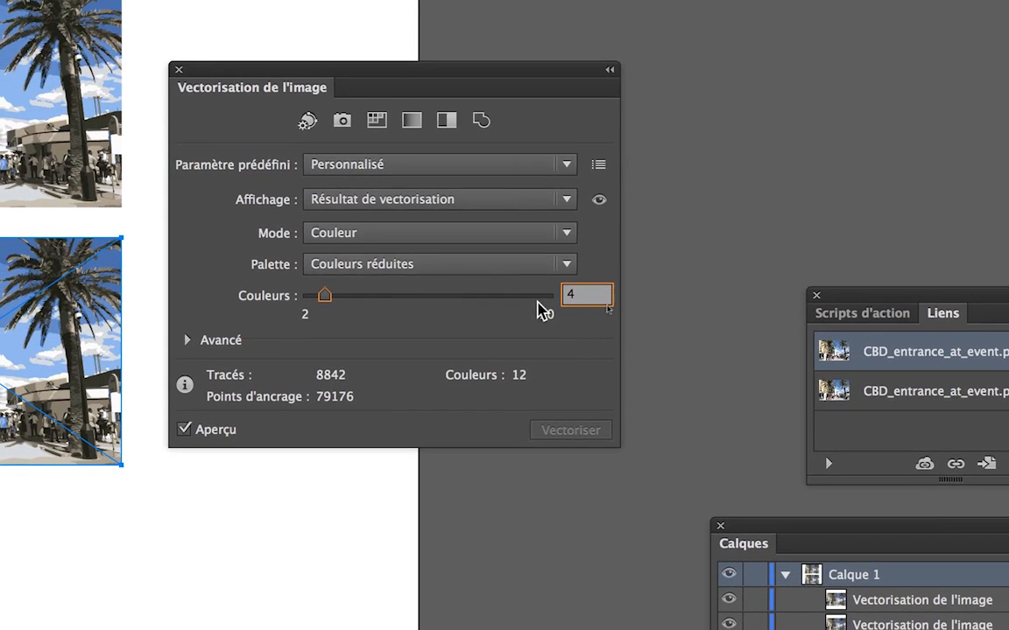
key("Return")
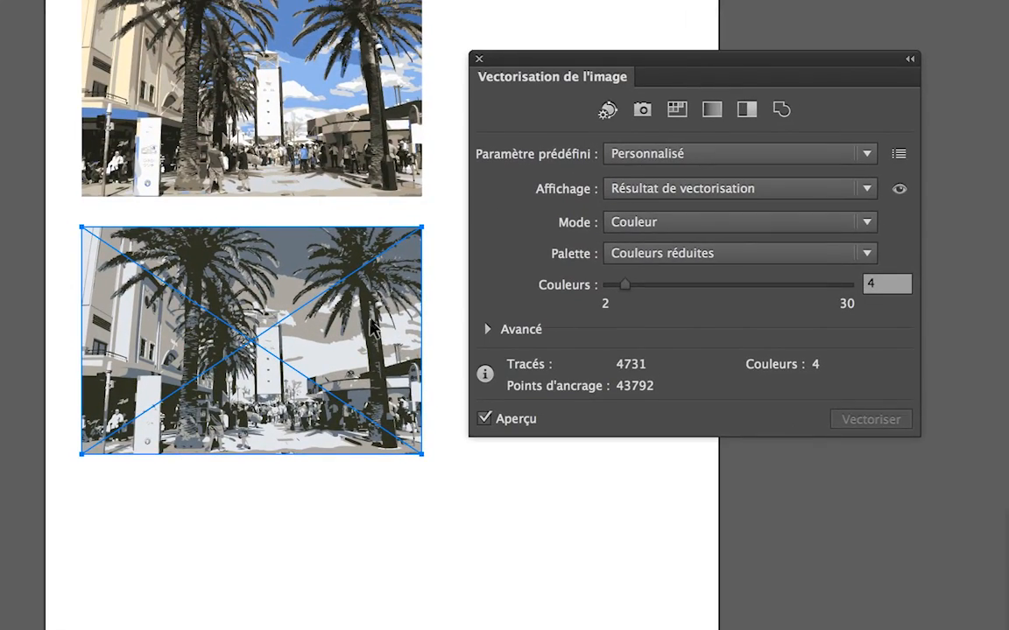
Duplicate the four-colour tracing straight down, about 116 mm below it, as a third picture in the column.
left_click_drag(372, 328, 395, 598)
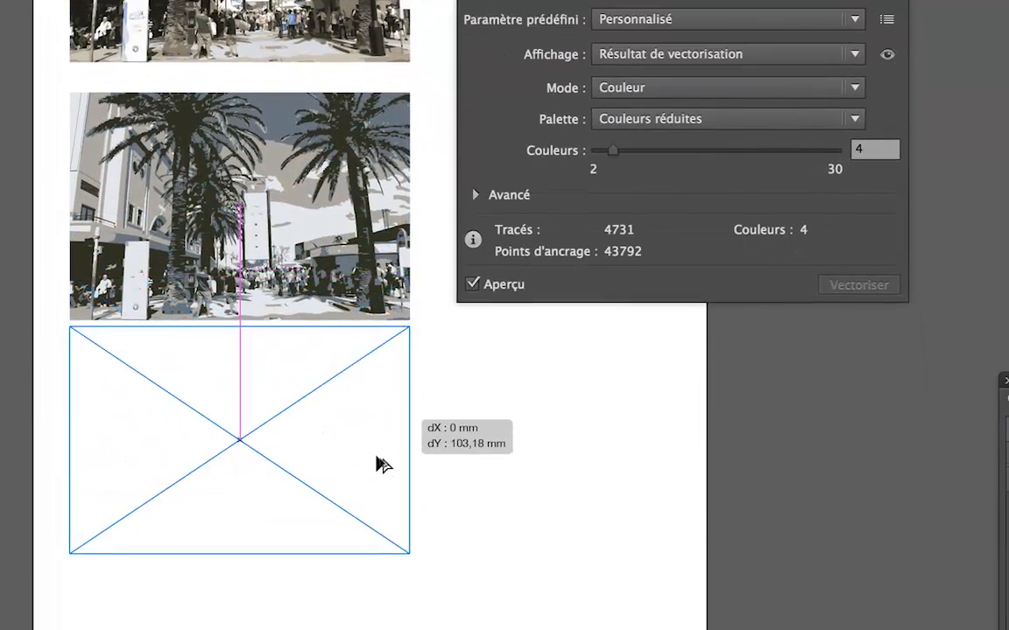
left_click_drag(382, 464, 388, 560)
left_click_drag(386, 445, 345, 419)
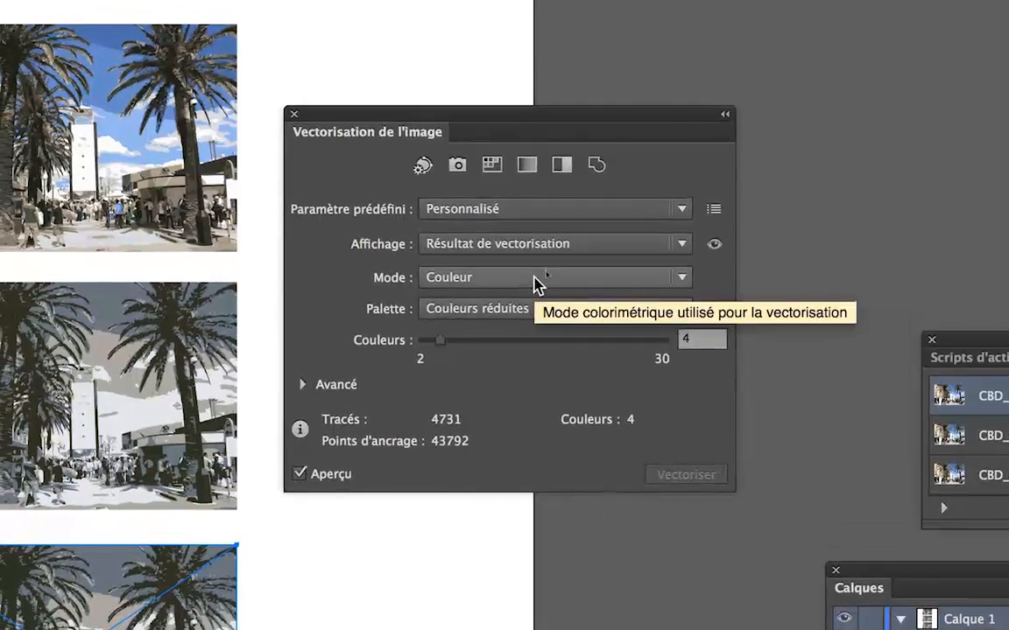
Set the third picture's tracing mode to Noir et blanc and move the tracing settings clear of the artboard.
left_click(534, 279)
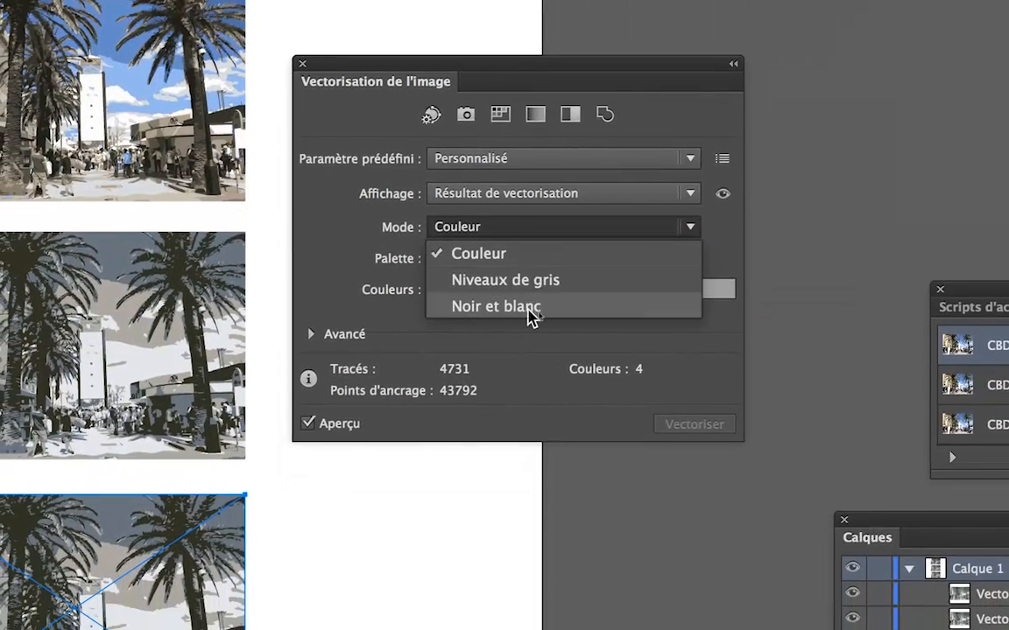
left_click(528, 306)
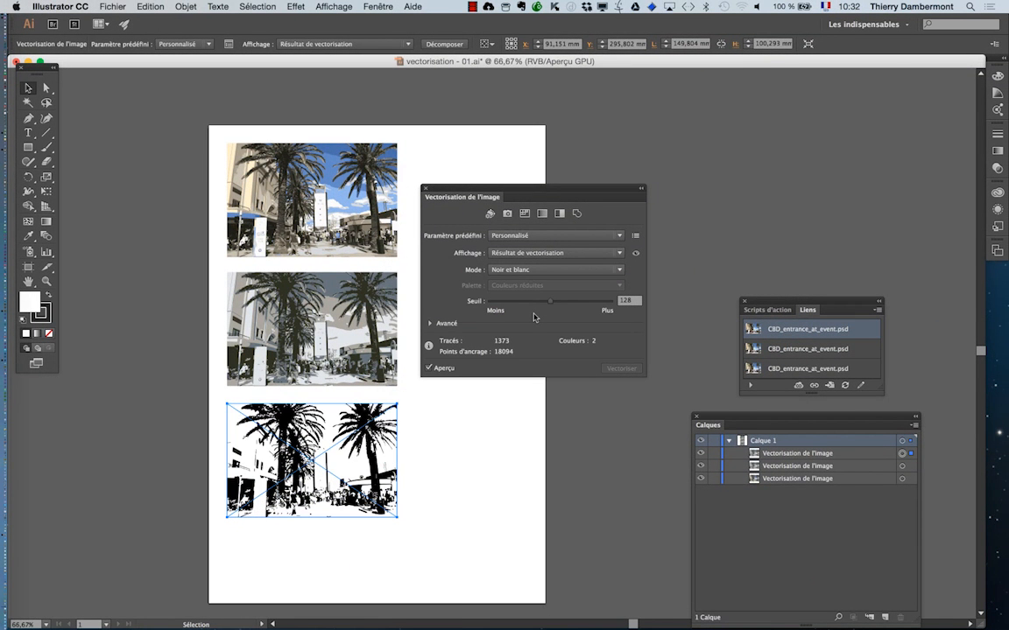
left_click_drag(445, 189, 594, 162)
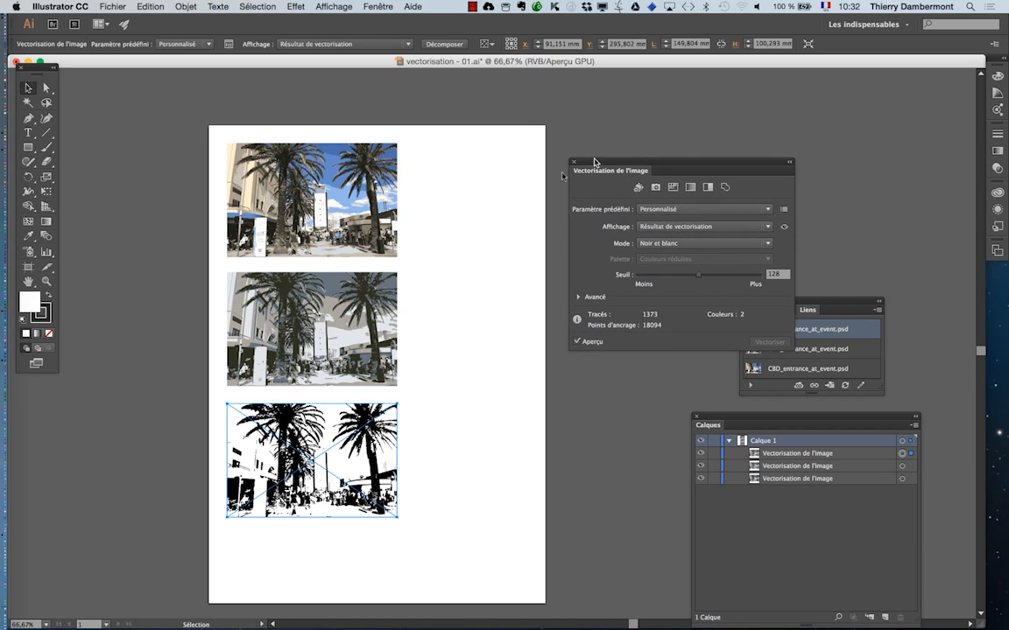
Compare the colour, four-colour and black-and-white tracings by inspecting their tracing settings and looking at their details up close.
left_click(448, 317)
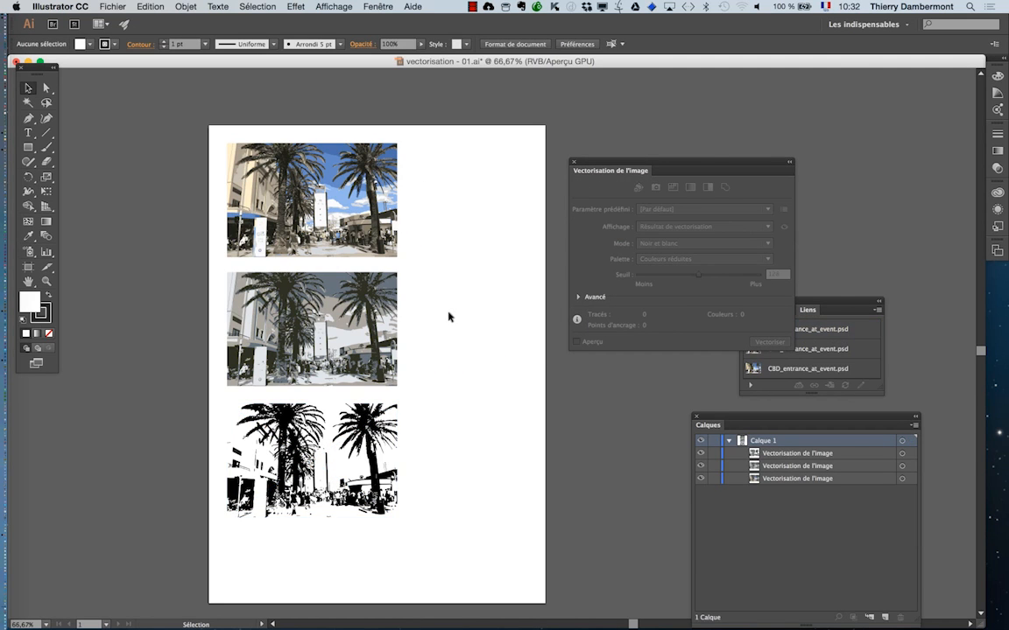
left_click(367, 242)
left_click(371, 242)
left_click(360, 305)
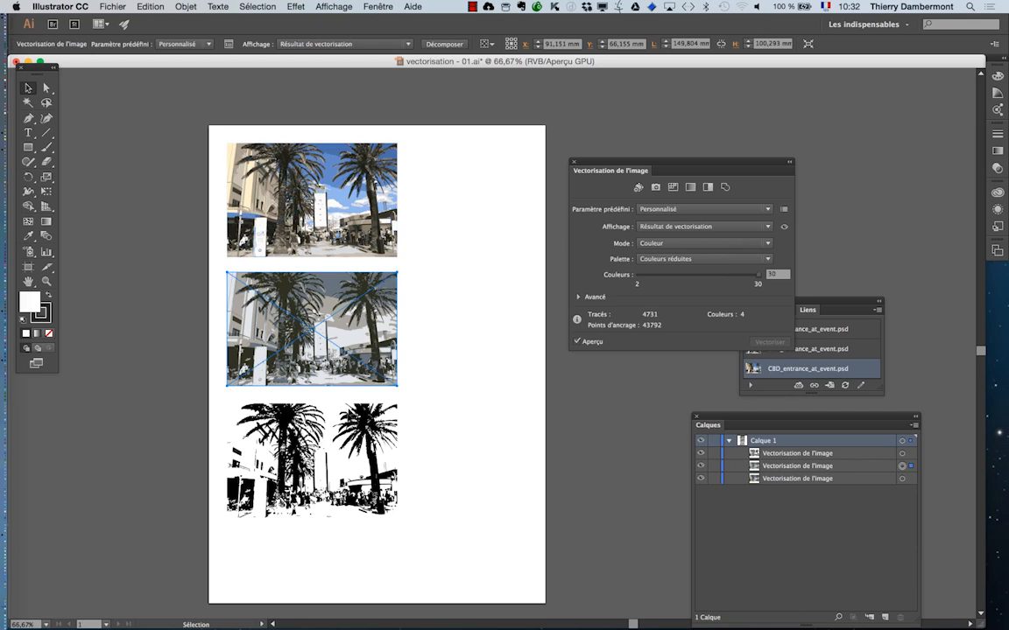
left_click(348, 415)
left_click(382, 354)
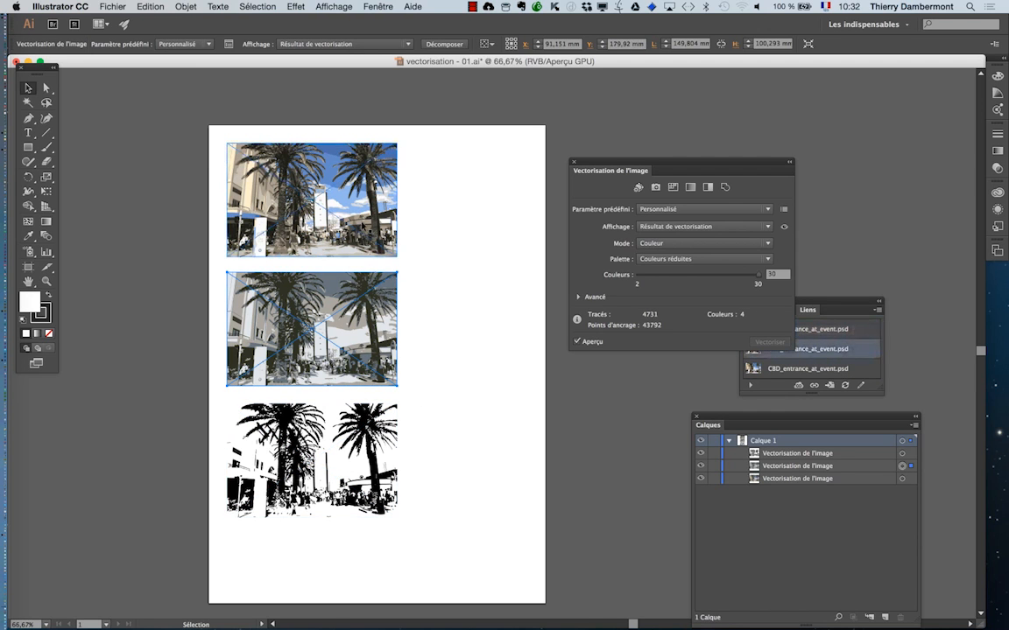
left_click(386, 239)
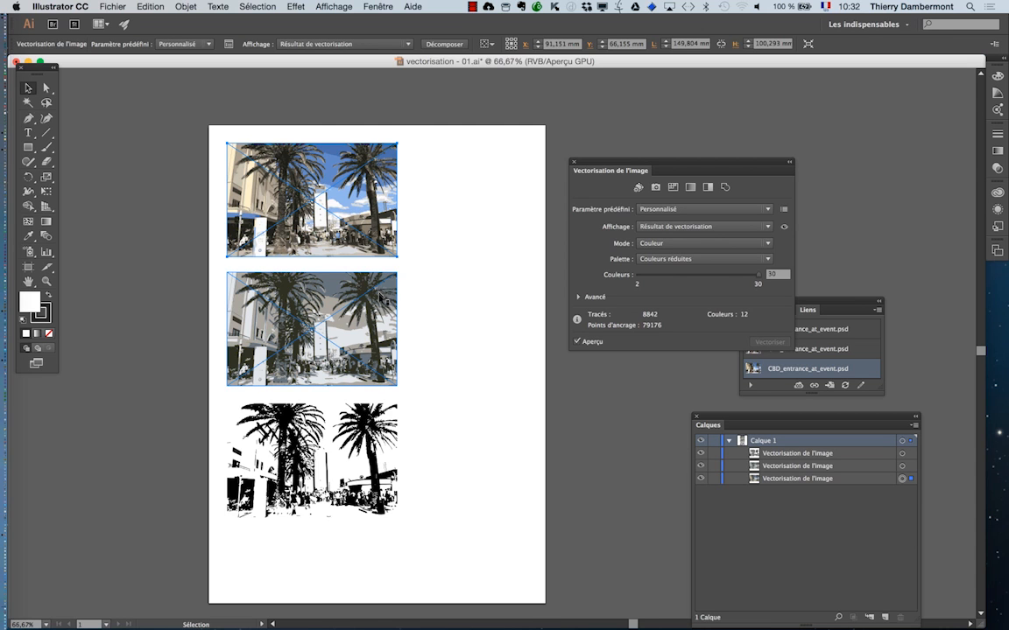
scroll(379, 298, "up", 2)
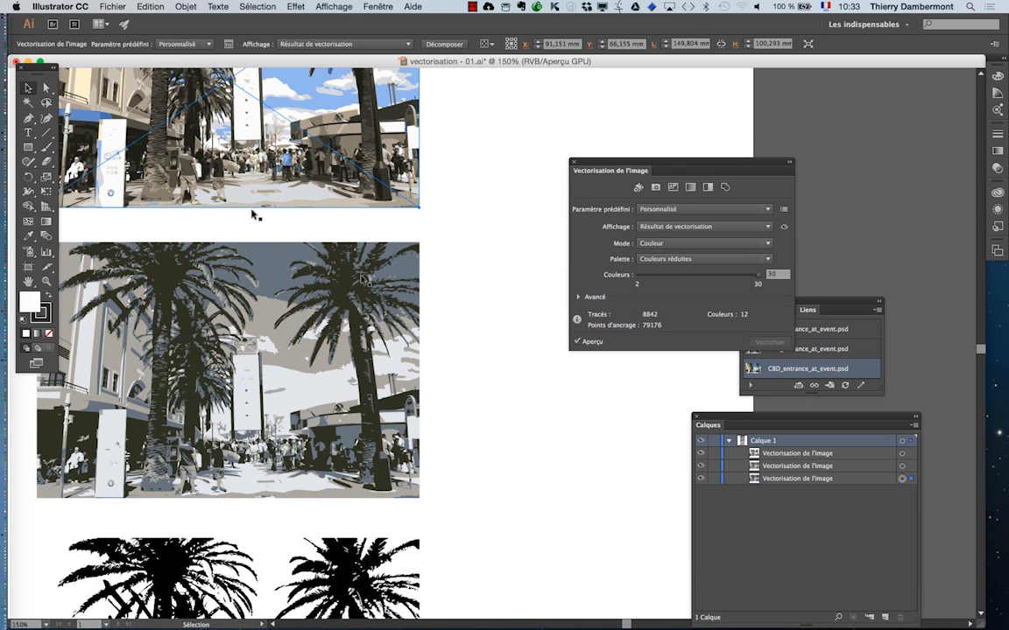
left_click_drag(234, 128, 302, 312)
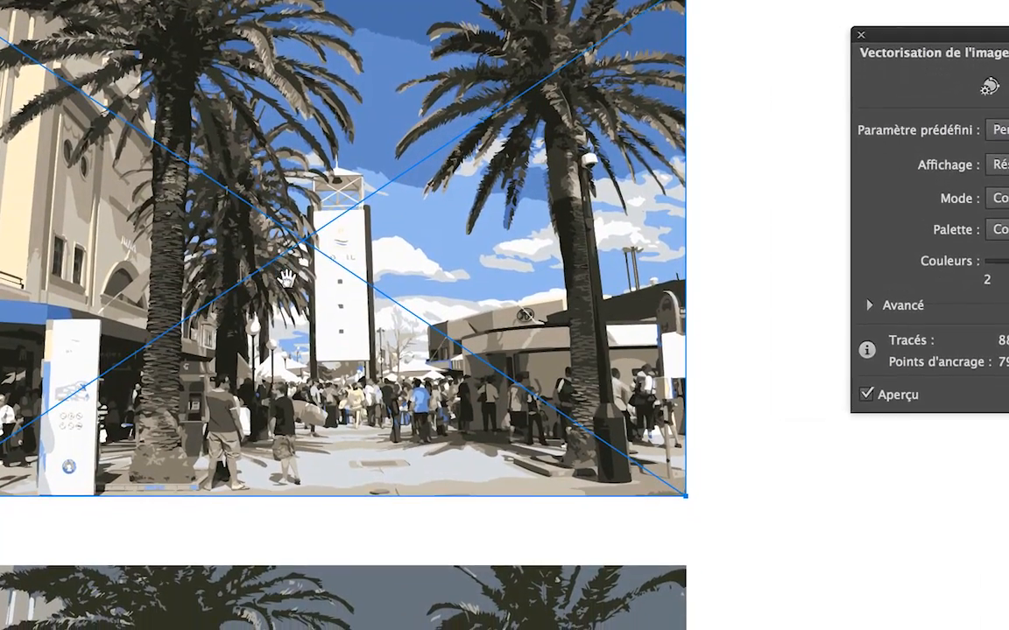
left_click_drag(292, 295, 320, 65)
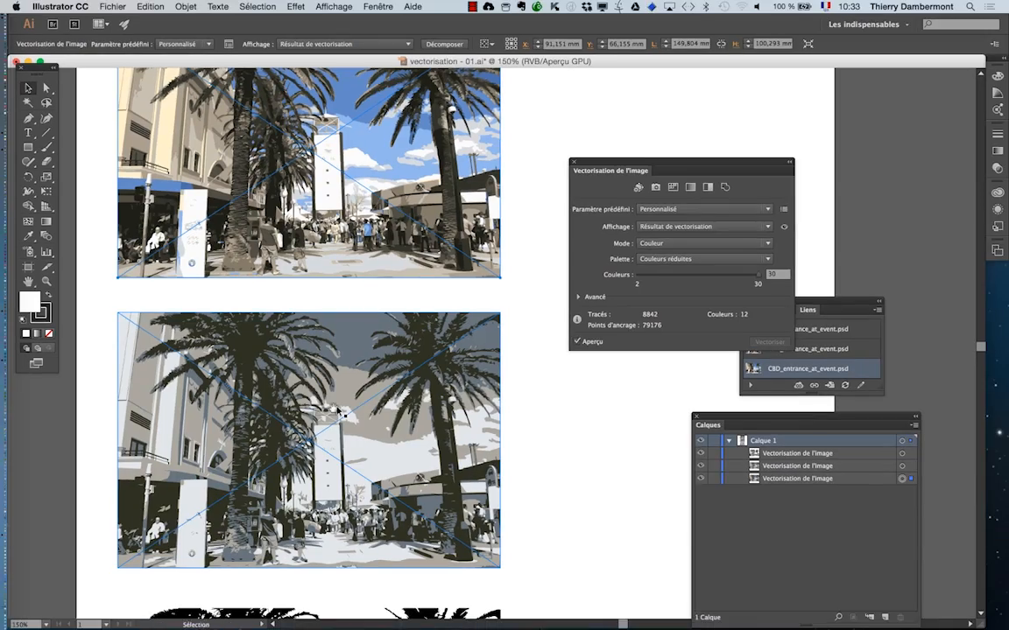
scroll(491, 309, "down", 5)
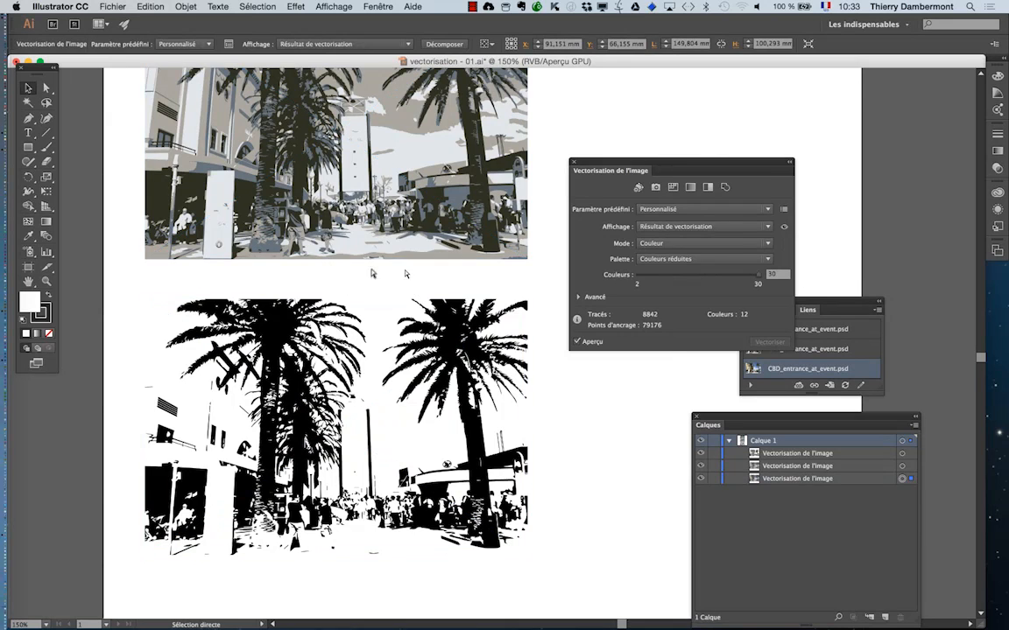
Switch to Photoshop with CBD_entrance_at_event.psd open and hide all other applications.
key("super+Tab")
key("super+Tab")
key("super+Tab")
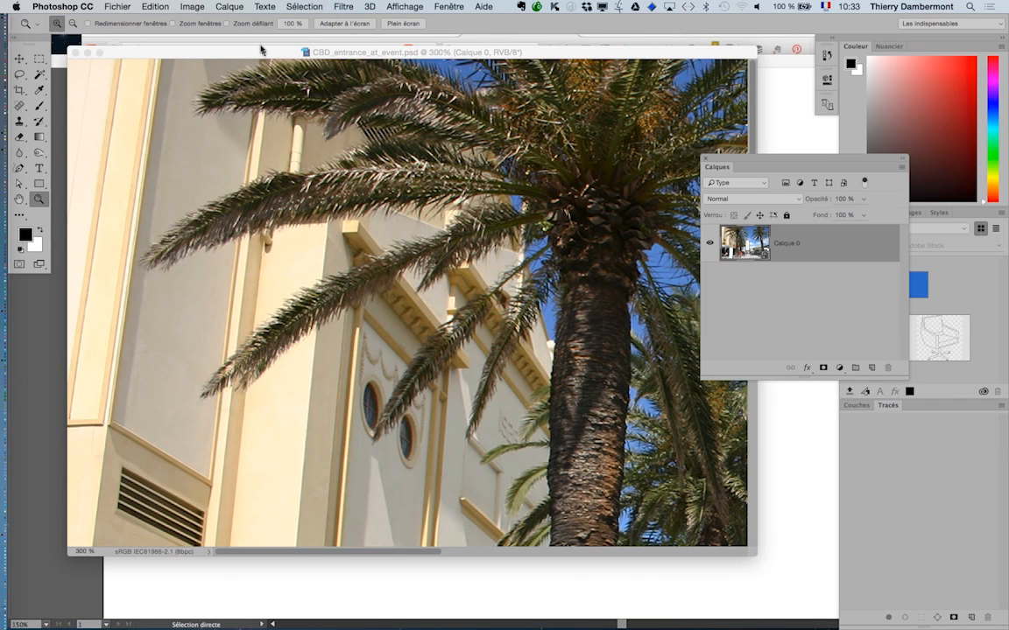
key("alt+super+h")
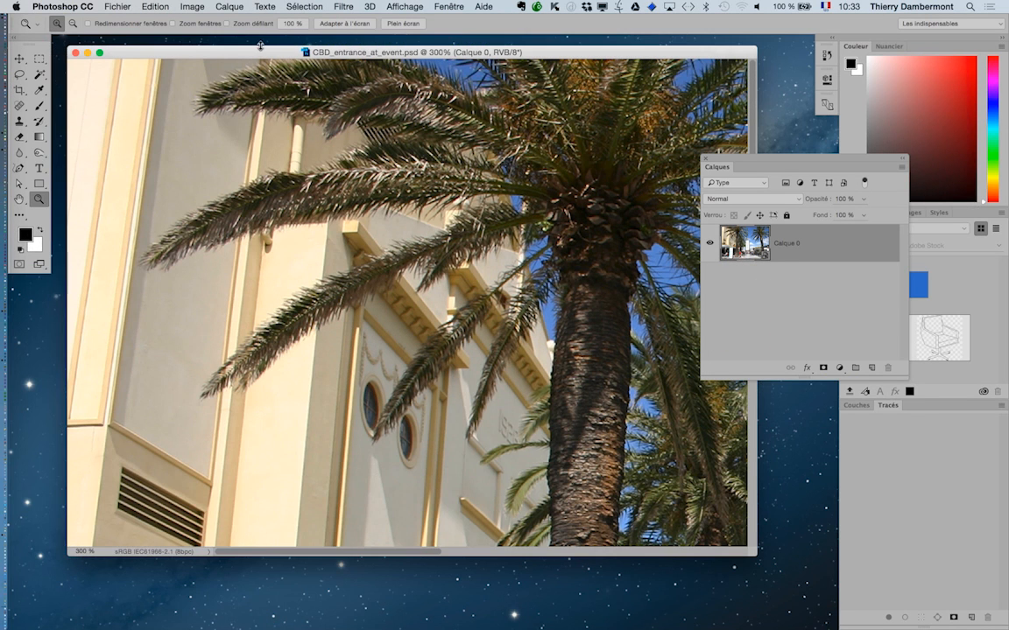
Resample the photo to a resolution of 80 pixels per inch at its existing width and height in centimetres.
left_click(190, 6)
left_click(200, 94)
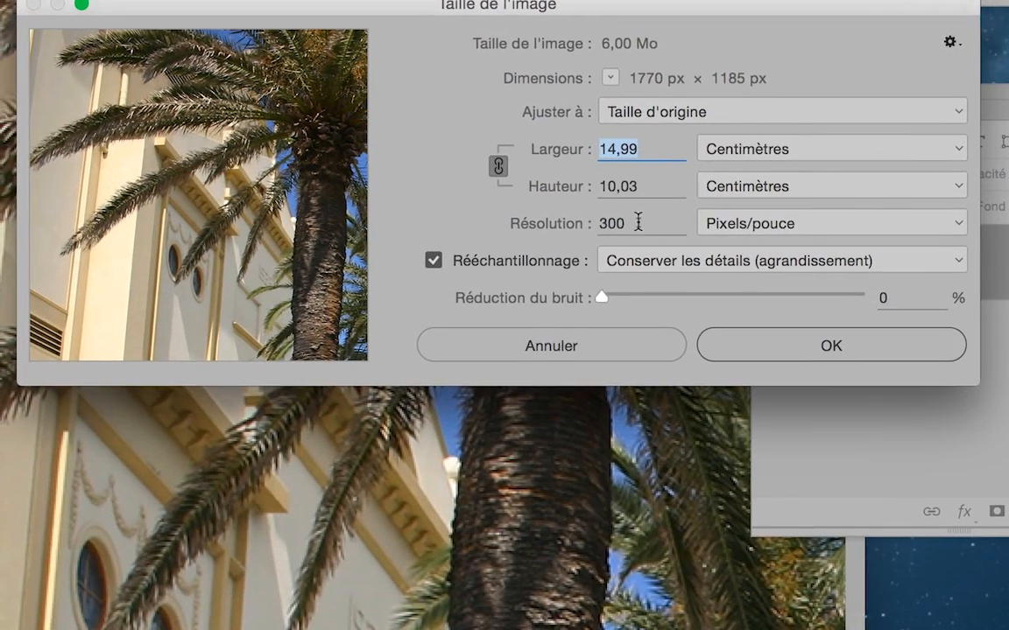
left_click_drag(636, 223, 574, 223)
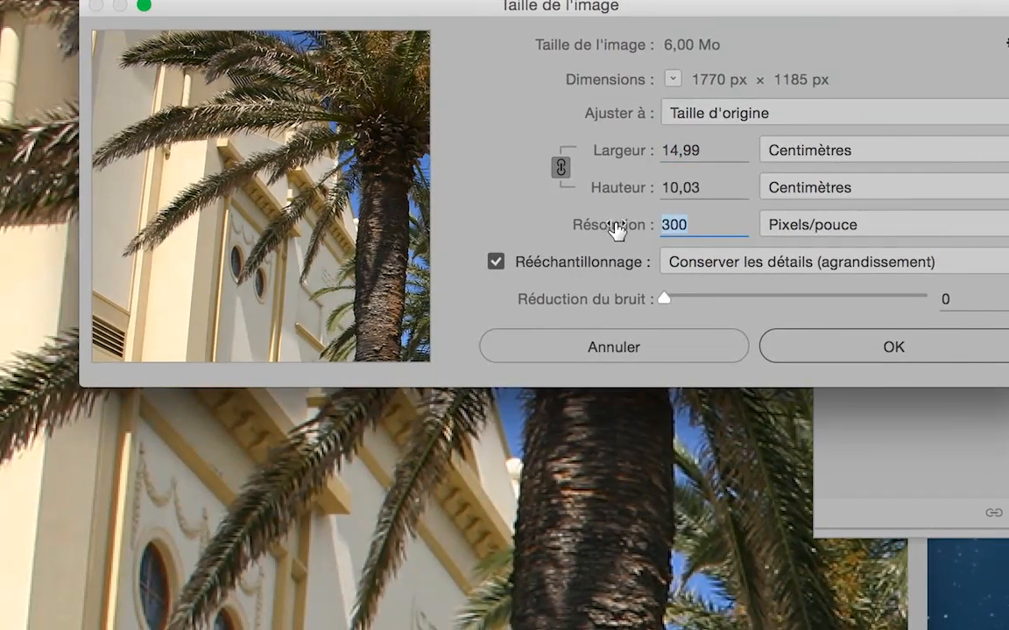
type("80")
key("alt")
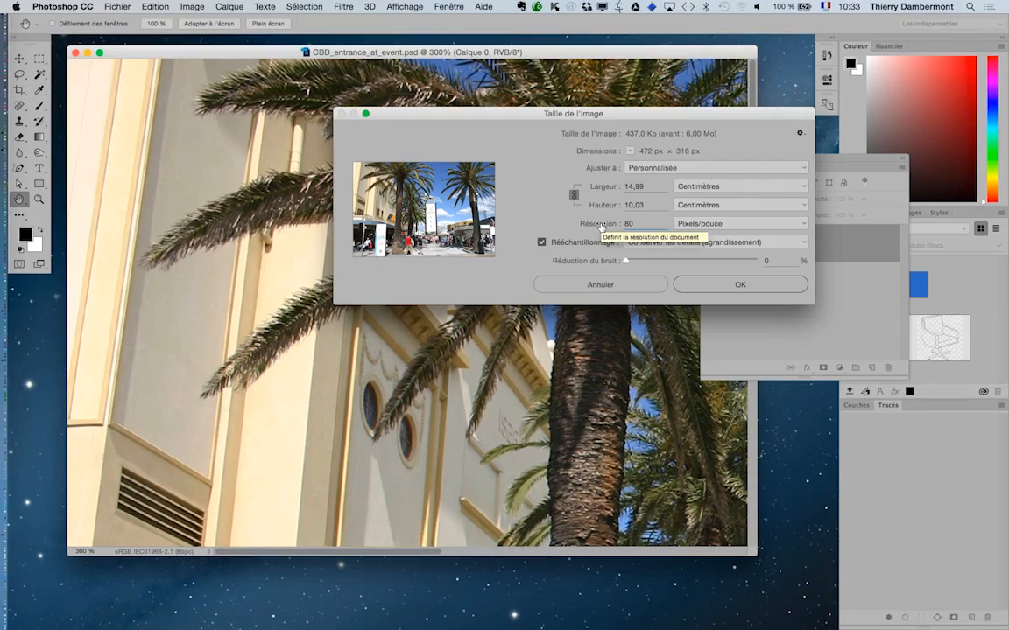
left_click(737, 285)
Check the resampled photo's detail around the palm trees up close and save CBD_entrance_at_event.psd.
key("z")
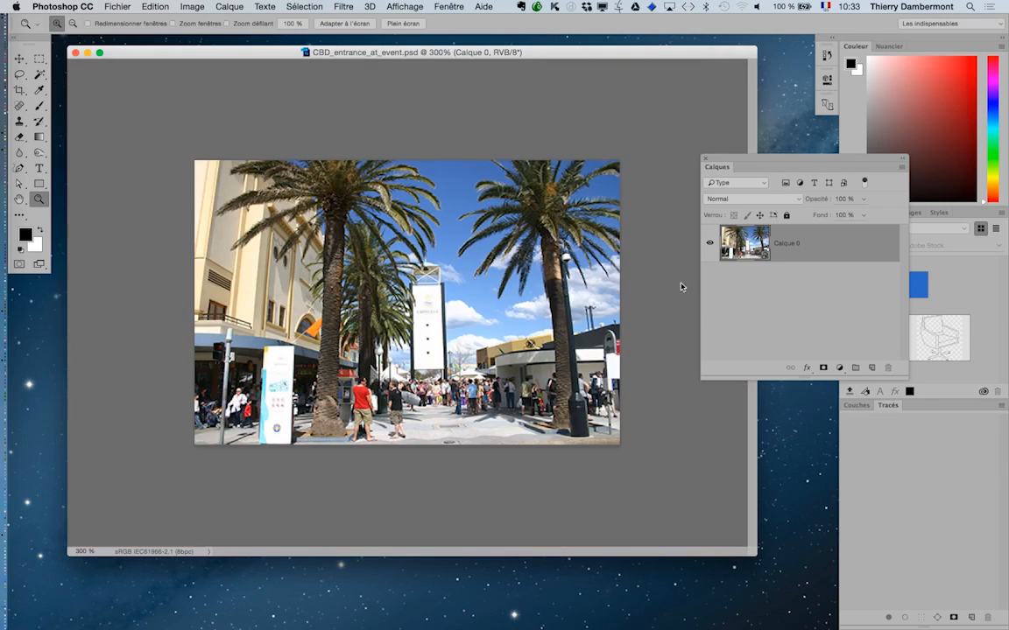
left_click(369, 238)
left_click(332, 226)
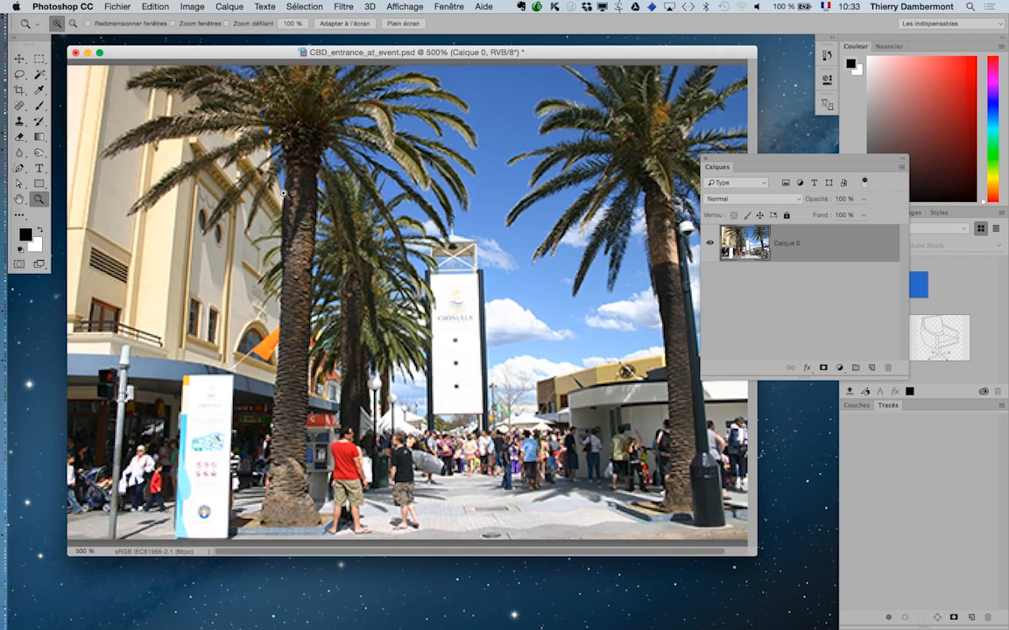
left_click(283, 194)
left_click(113, 5)
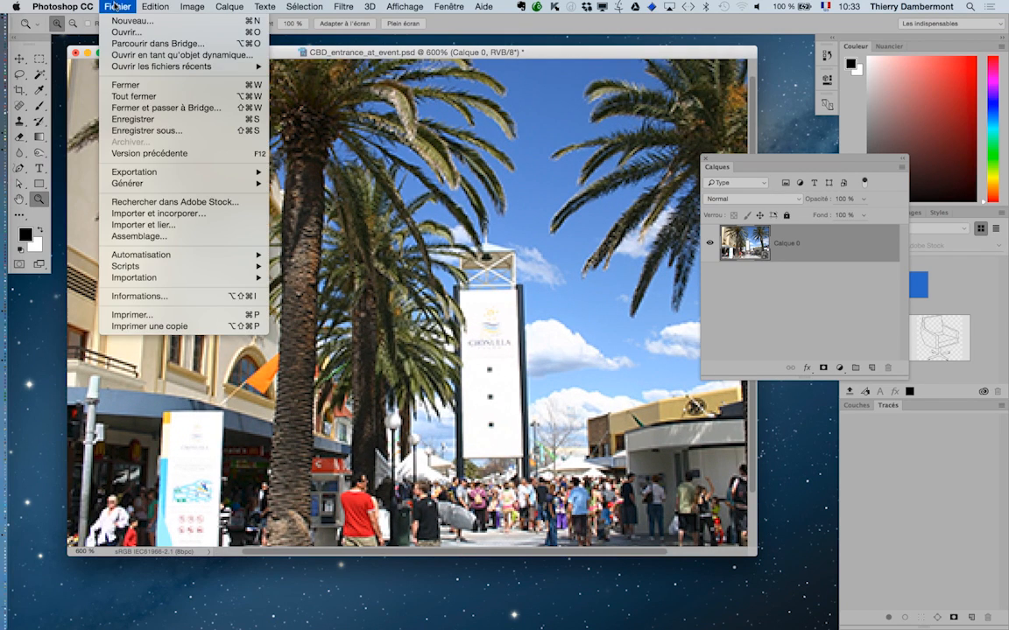
left_click(133, 122)
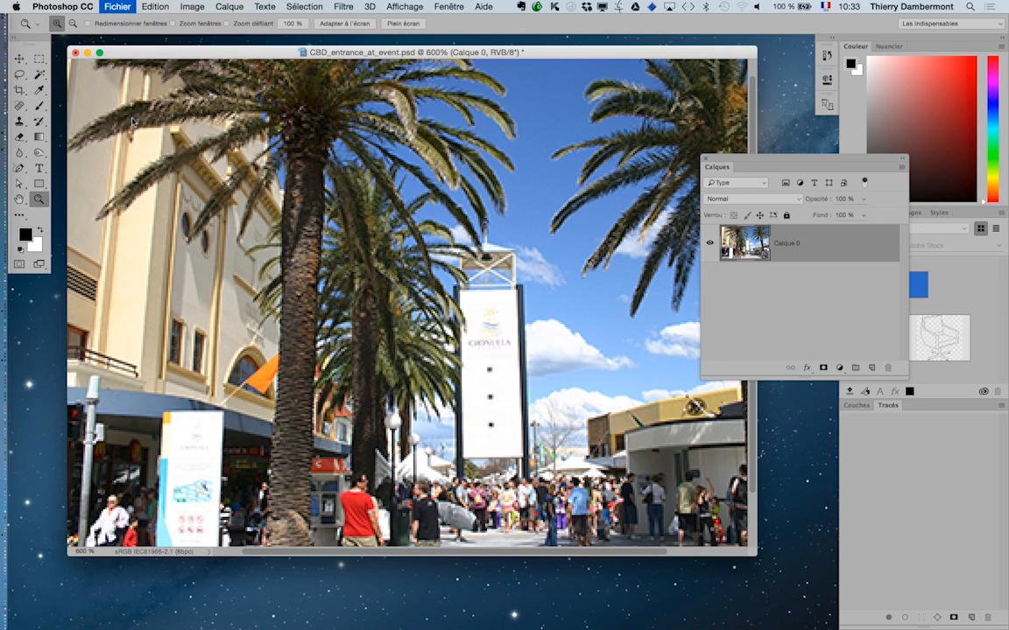
Switch back to Illustrator and update the modified linked images, keeping the embedded colour profile for all three pictures.
key("super+Tab")
left_click(340, 333)
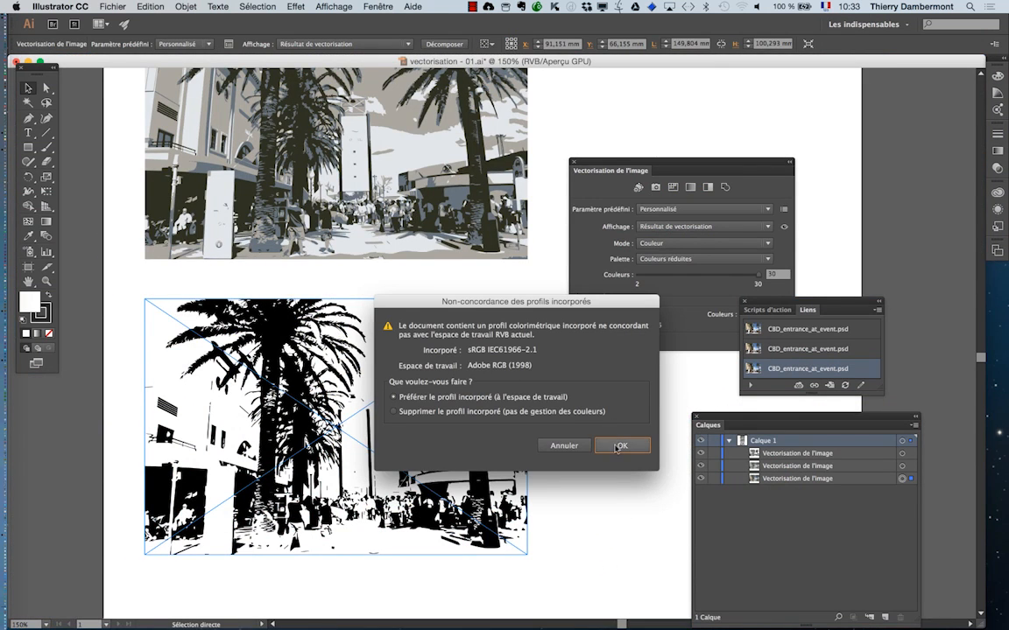
left_click(619, 446)
left_click(618, 445)
left_click(614, 445)
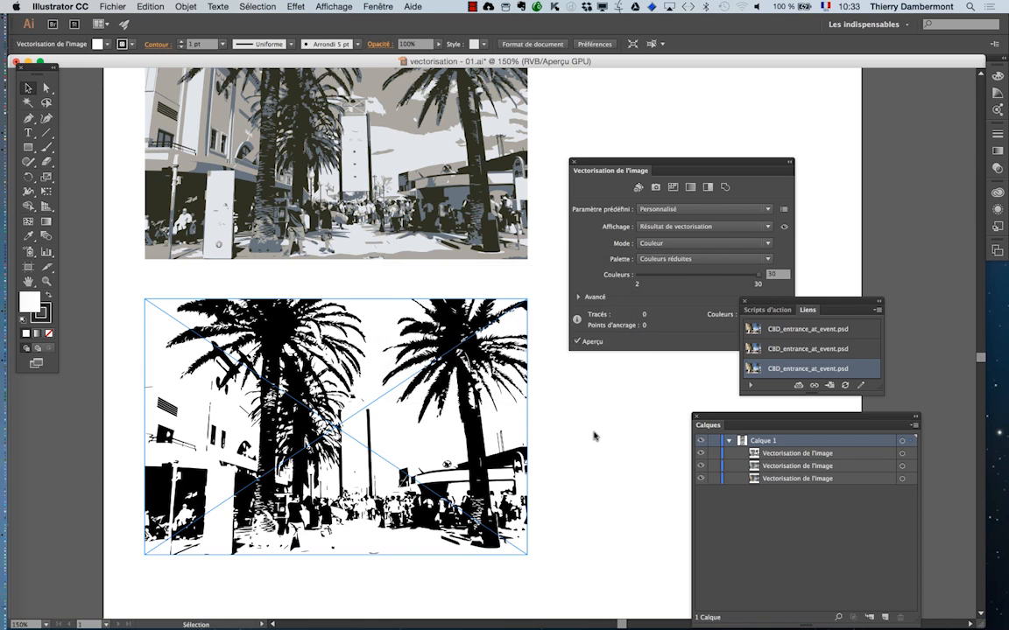
Examine how the lower source resolution affects the detail of the colour, four-colour and black-and-white tracings.
scroll(593, 435, "up", 5)
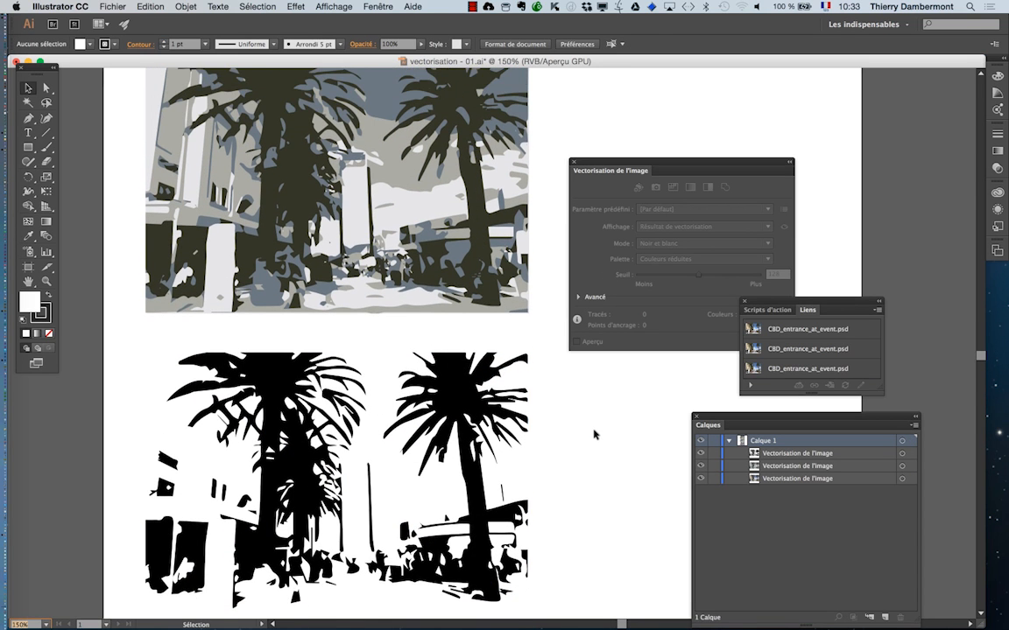
scroll(594, 435, "up", 5)
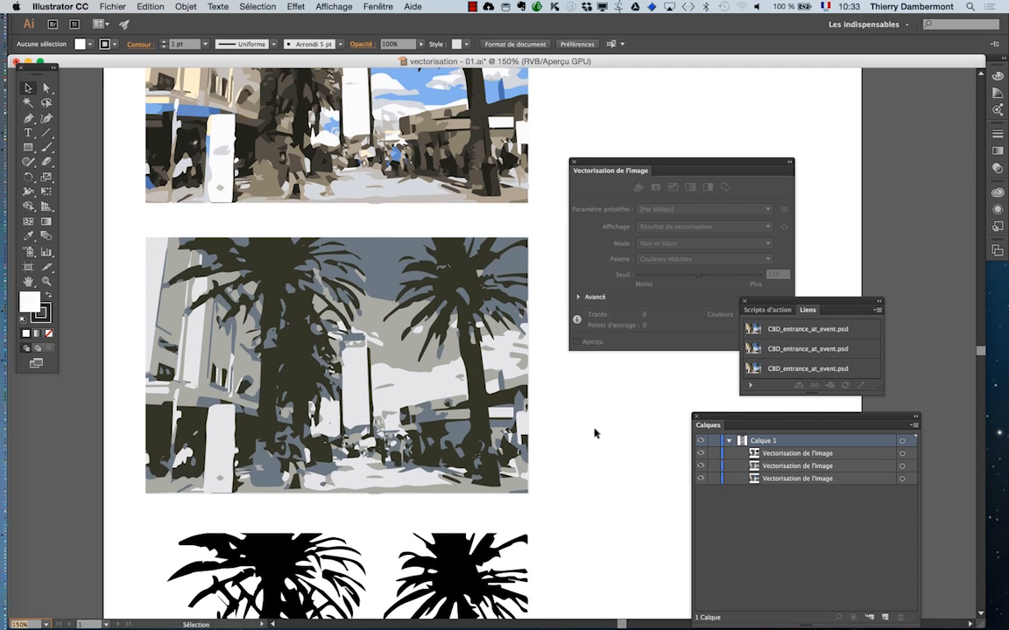
scroll(594, 435, "up", 3)
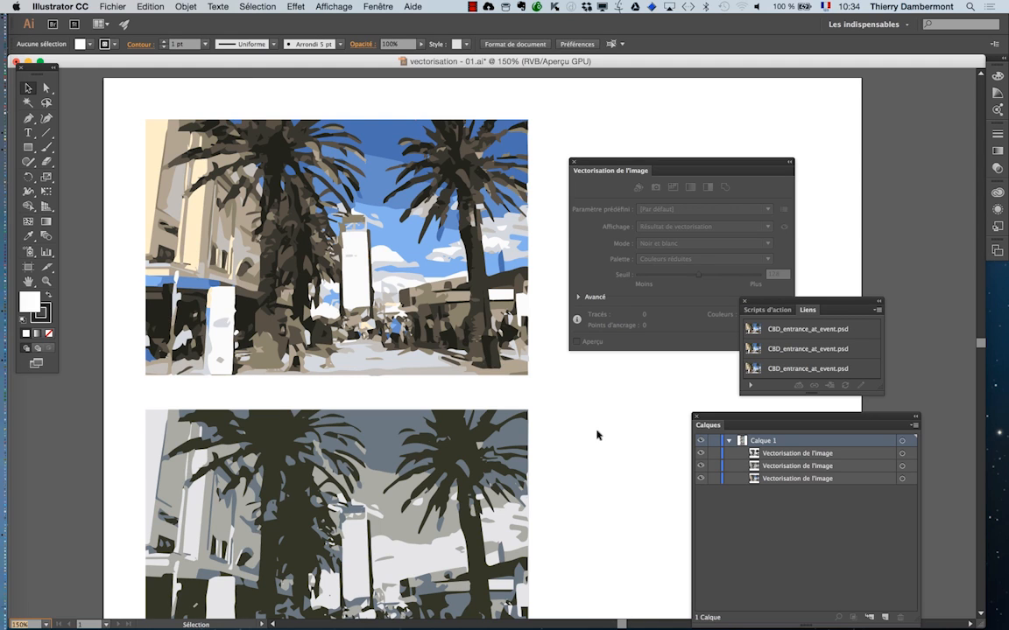
scroll(601, 432, "down", 1)
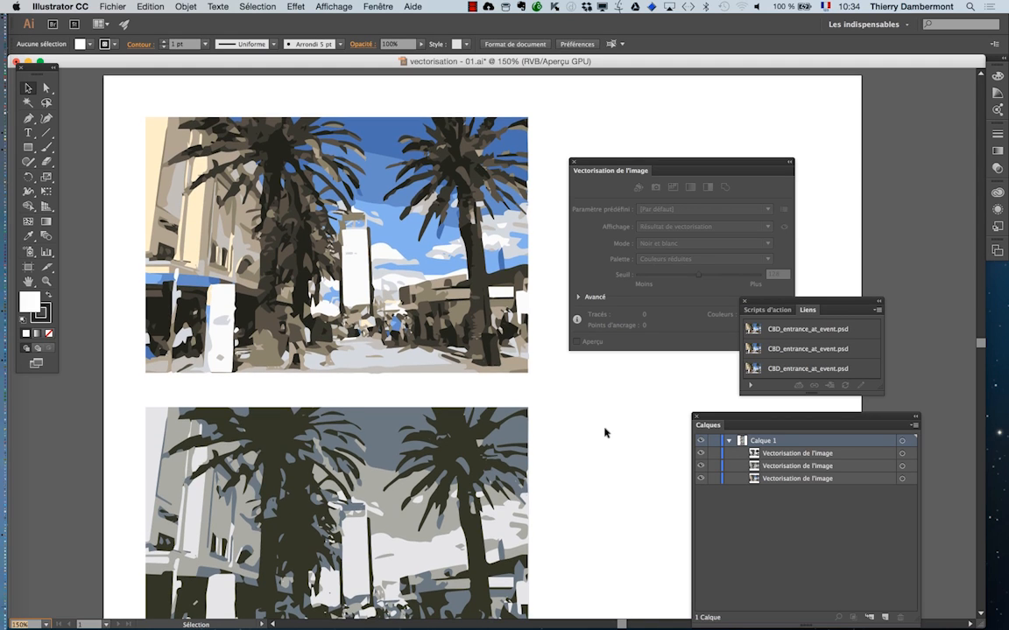
scroll(603, 429, "down", 5)
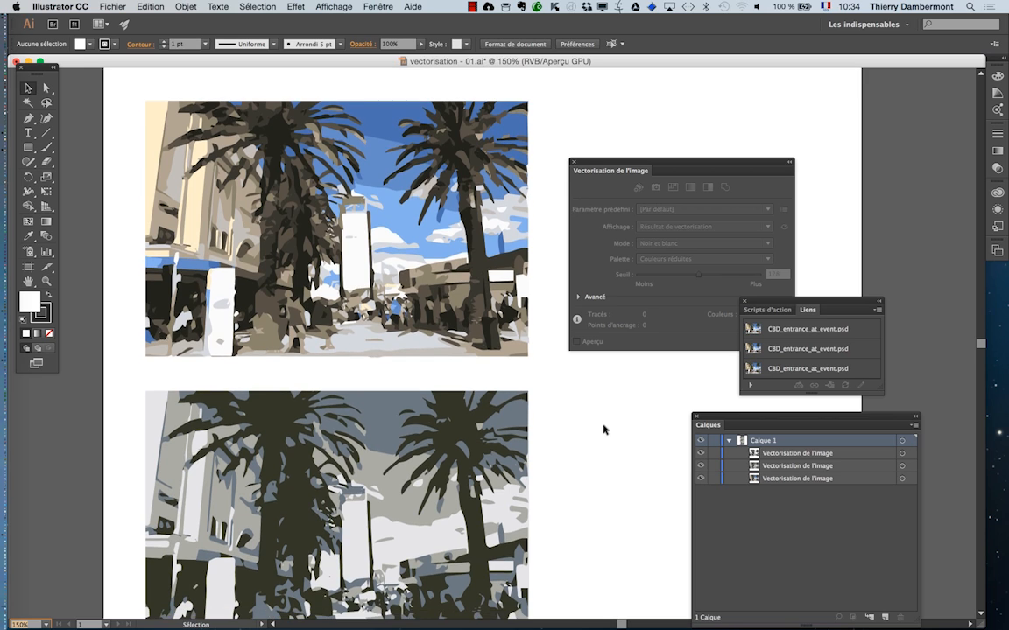
scroll(602, 428, "down", 9)
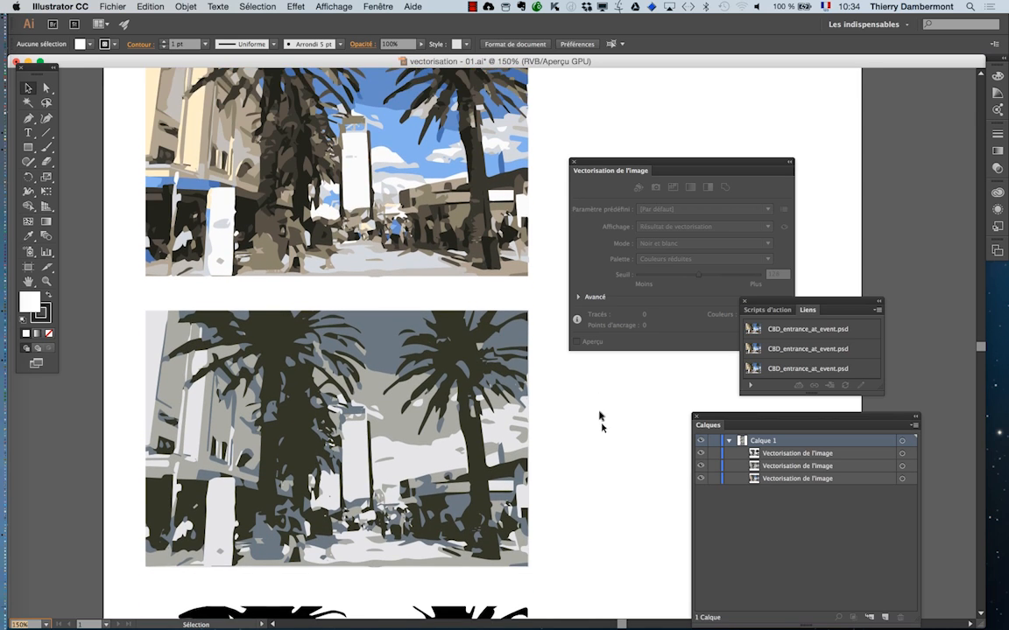
Move the list of linked files up over the tracing settings and enlarge it.
left_click(377, 7)
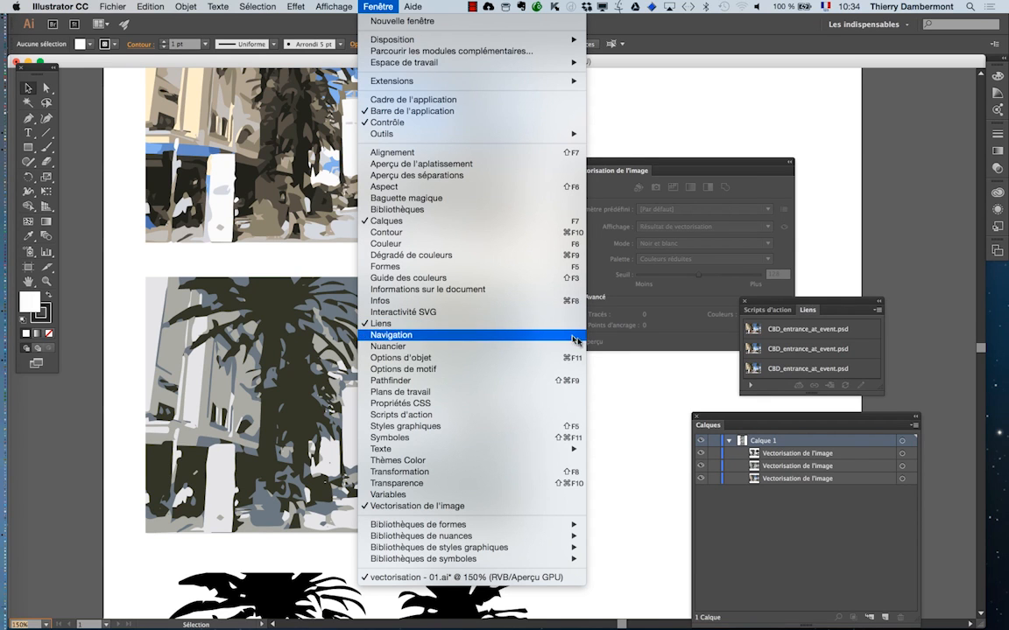
left_click(684, 390)
left_click_drag(777, 304, 715, 92)
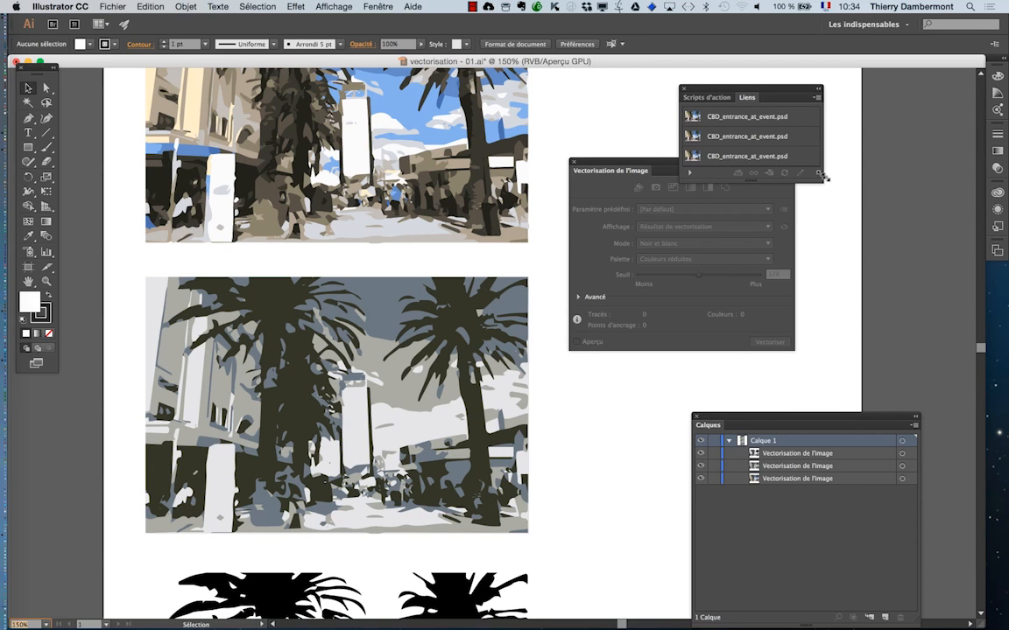
left_click_drag(823, 178, 824, 232)
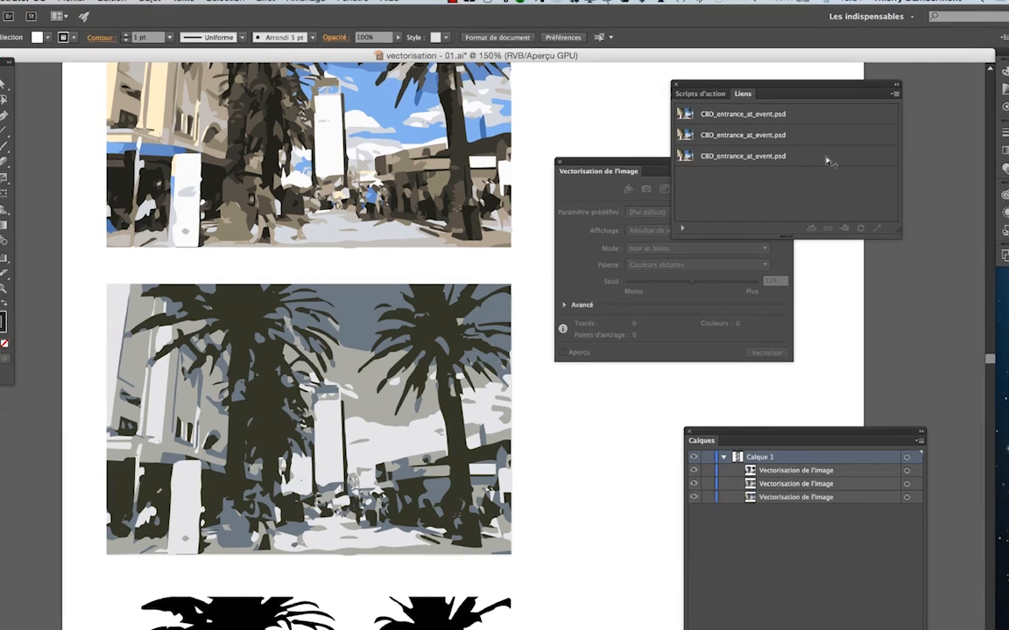